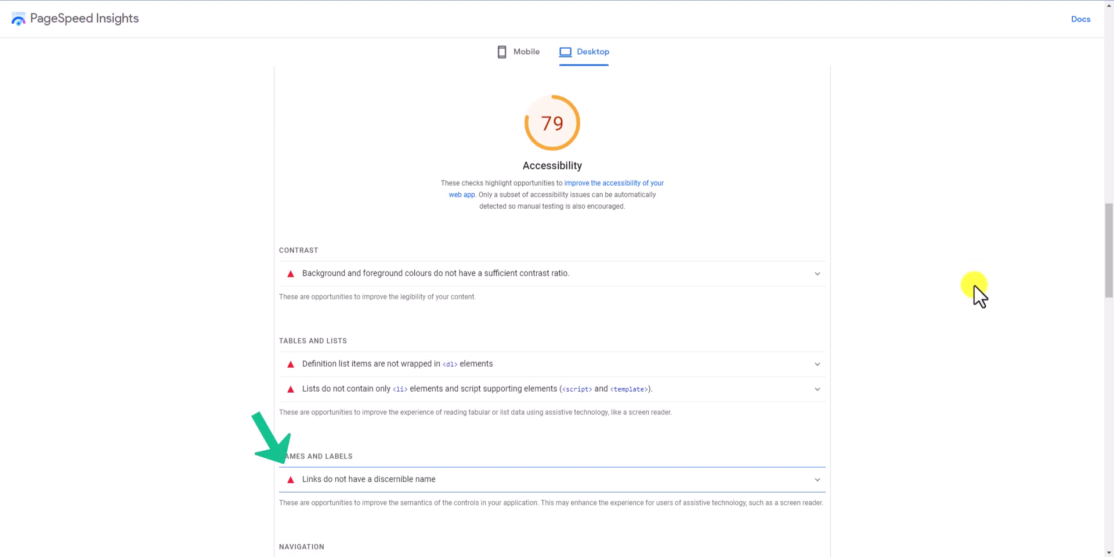
Step: Expand the discernible-name audit to list the failing facebook, twitter, instagram and google-plus links
{"action": "scroll", "coordinate": [973, 284], "scroll_direction": "down", "scroll_amount": 3}
{"action": "left_click", "coordinate": [375, 313]}
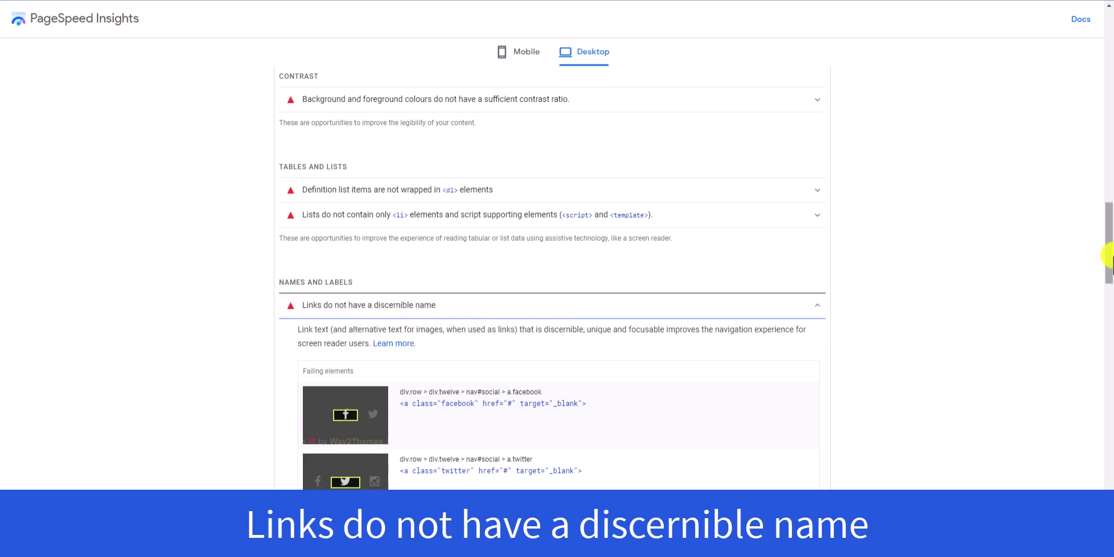
{"action": "left_click_drag", "start_coordinate": [1107, 232], "coordinate": [1107, 268]}
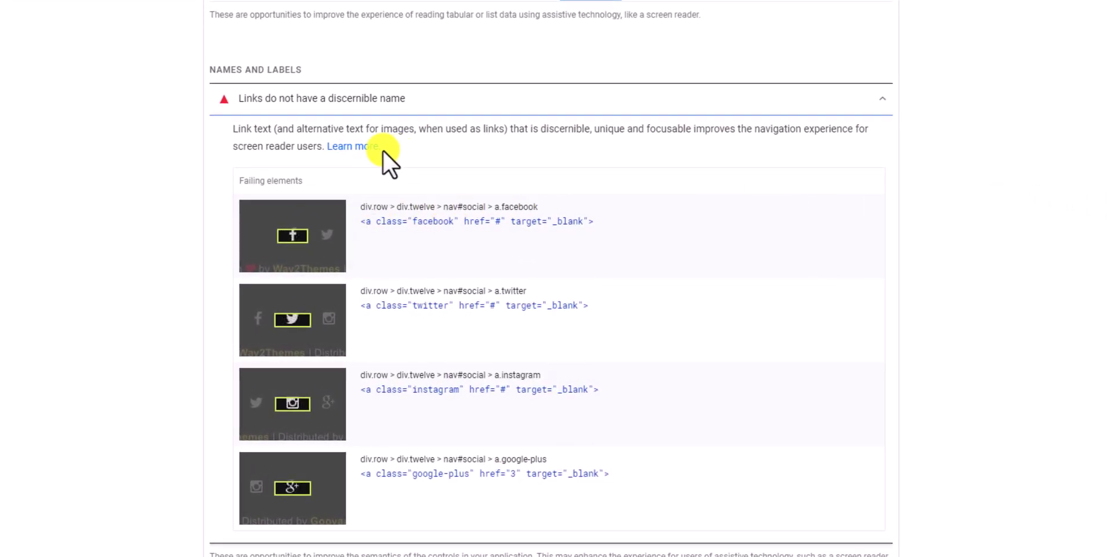
{"action": "left_click_drag", "start_coordinate": [238, 129], "coordinate": [360, 128]}
{"action": "left_click", "coordinate": [370, 161]}
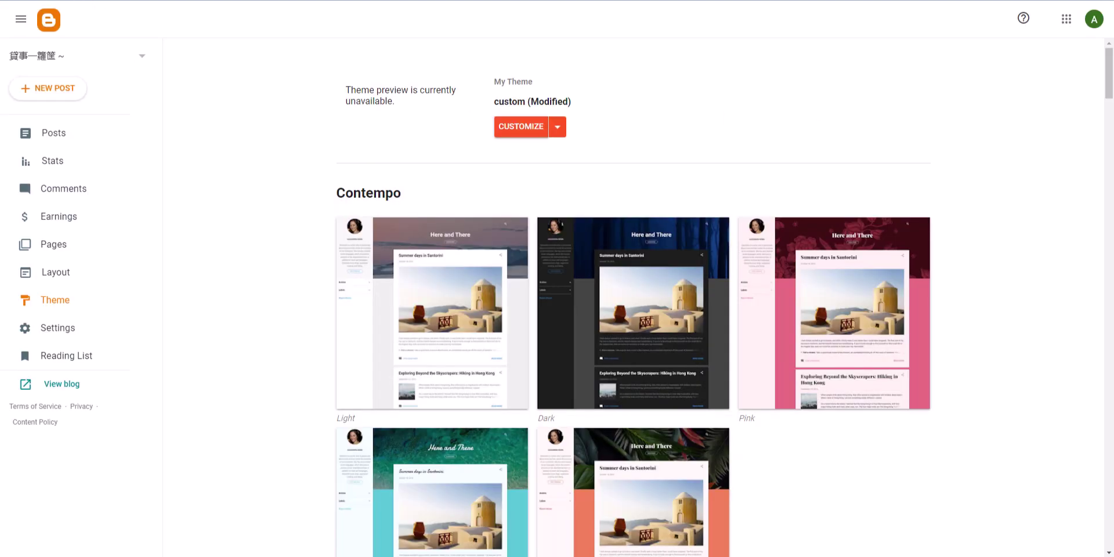
Step: Open the Blogger theme's Edit HTML view and mark <a class="facebook" in the PageSpeed report
{"action": "left_click", "coordinate": [557, 128]}
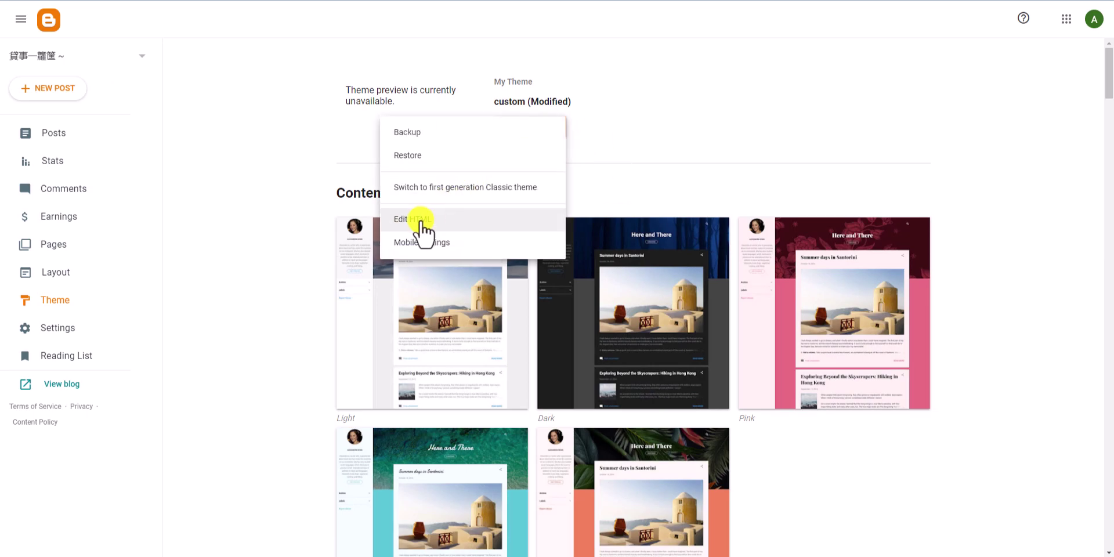
{"action": "left_click", "coordinate": [421, 223]}
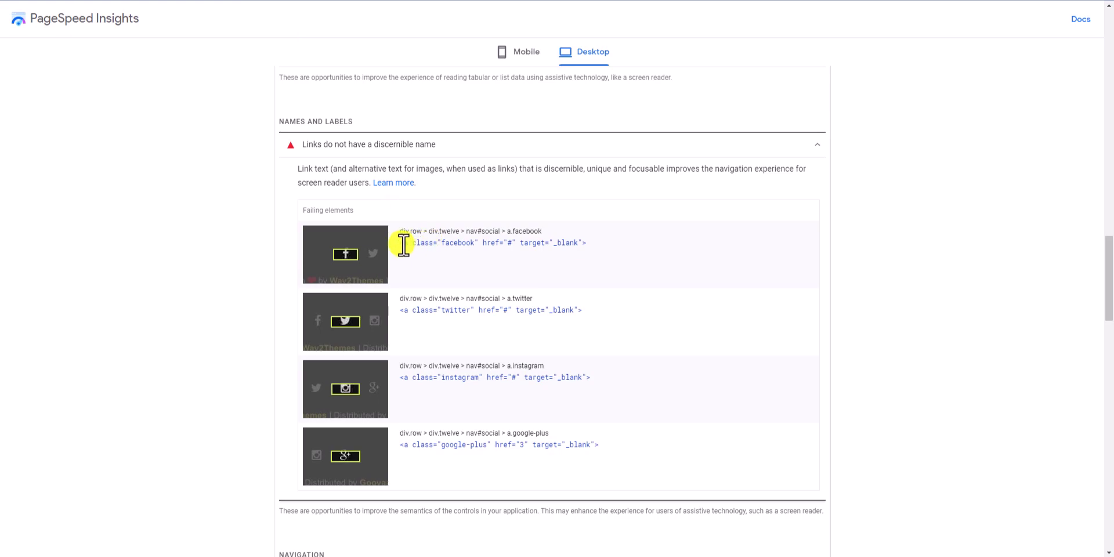
{"action": "left_click_drag", "start_coordinate": [401, 243], "coordinate": [481, 244]}
Step: Search the theme code for <a class='facebook' and jump to its match on line 1771
{"action": "key", "text": "ctrl+f"}
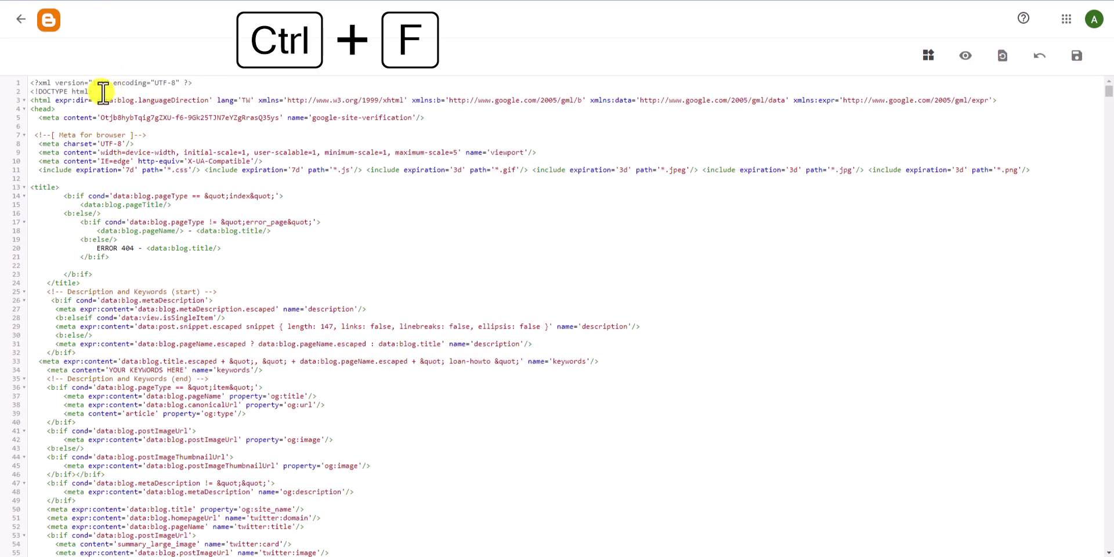
{"action": "key", "text": "ctrl+f"}
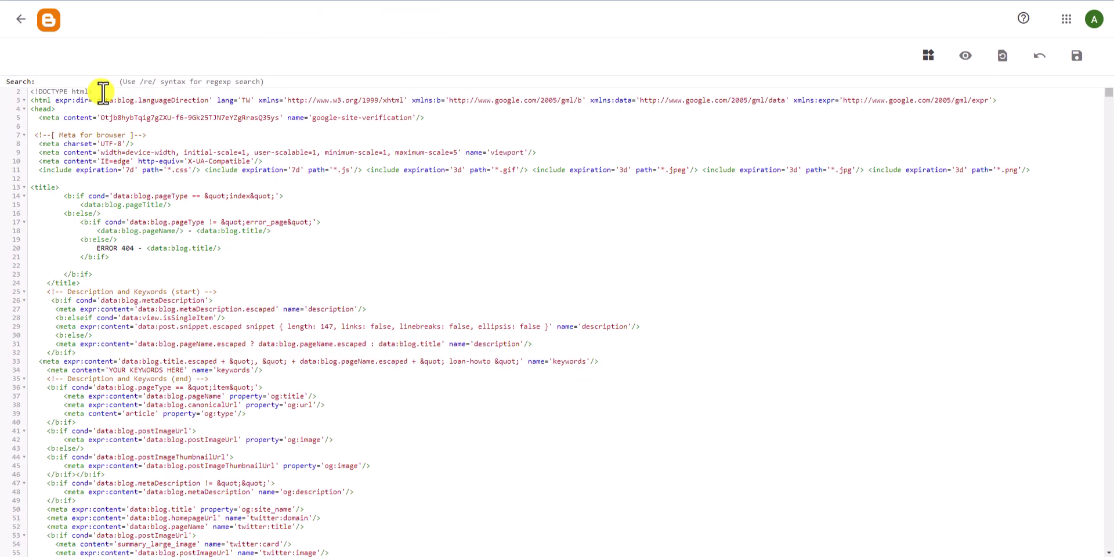
{"action": "type", "text": "a class=\"facebook\""}
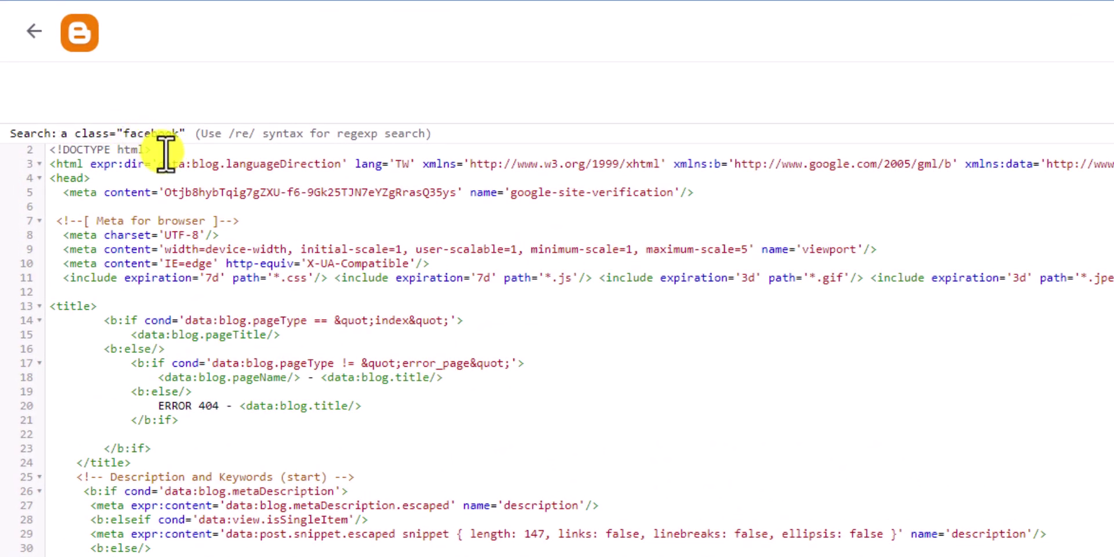
{"action": "key", "text": "Home"}
{"action": "type", "text": "<"}
{"action": "key", "text": "Right"}
{"action": "key", "text": "Right"}
{"action": "key", "text": "Right"}
{"action": "key", "text": "Delete"}
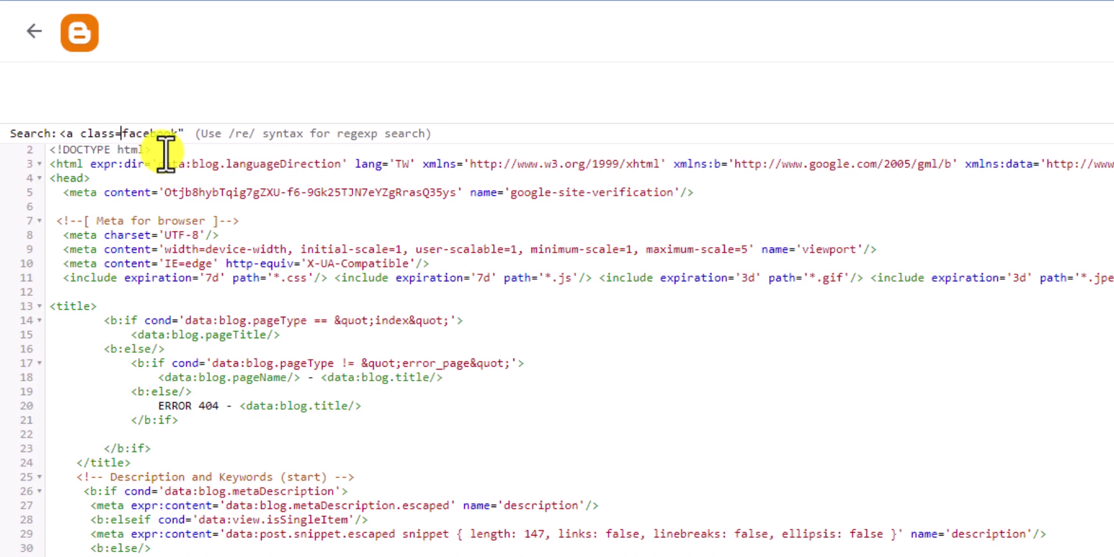
{"action": "type", "text": "'"}
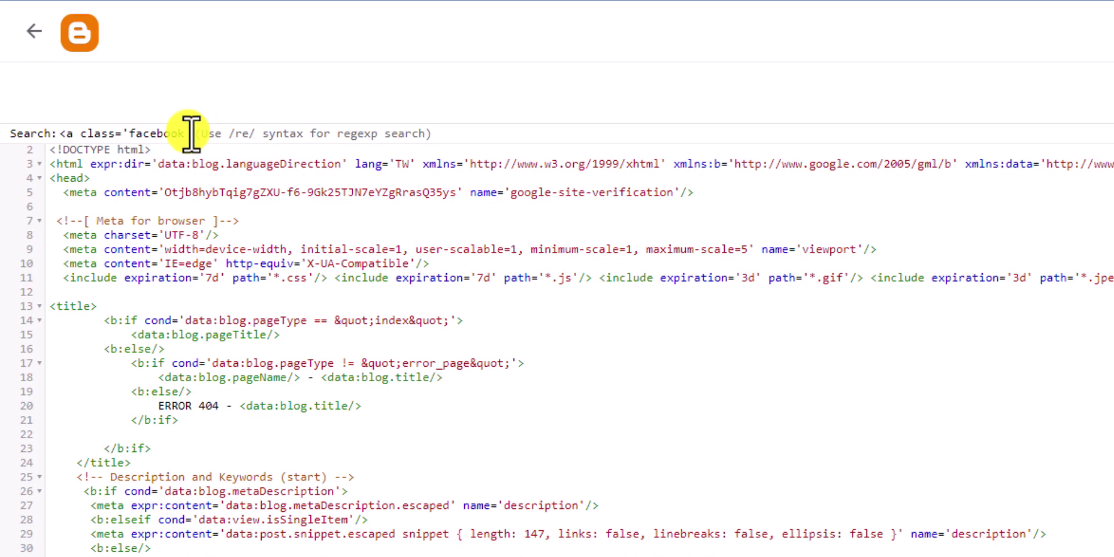
{"action": "type", "text": "'"}
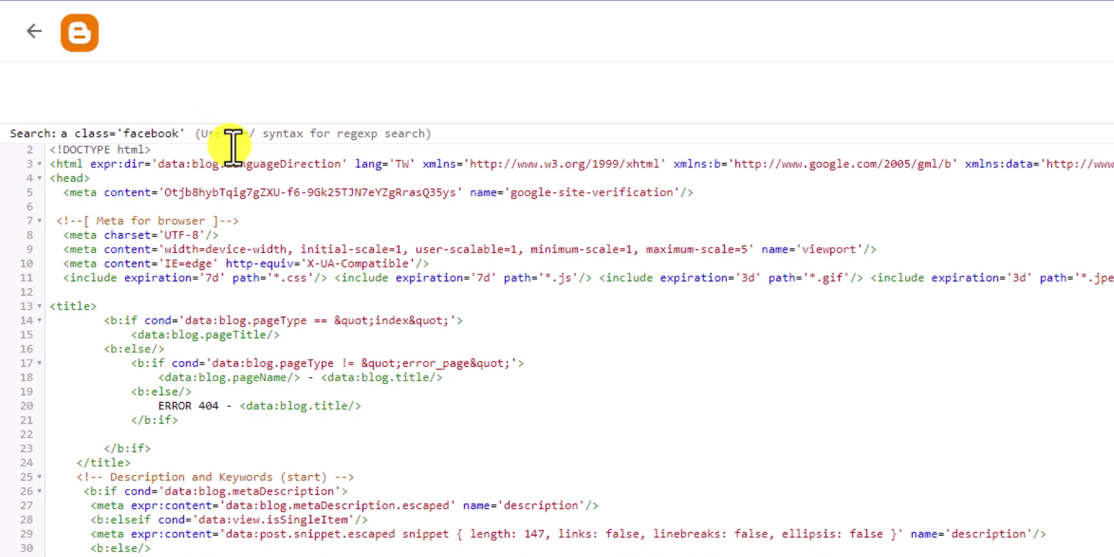
{"action": "key", "text": "Return"}
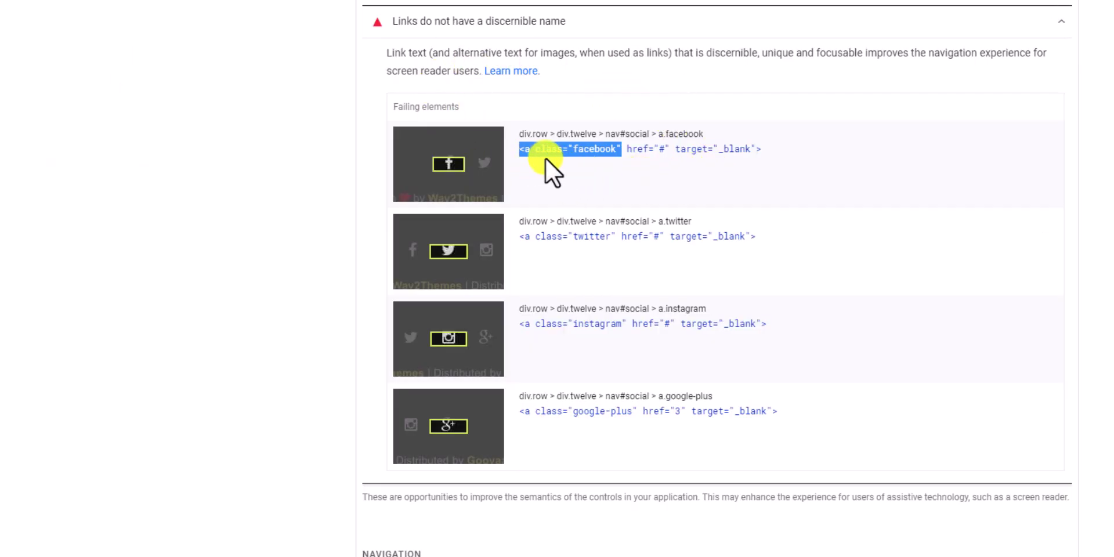
{"action": "double_click", "coordinate": [662, 150]}
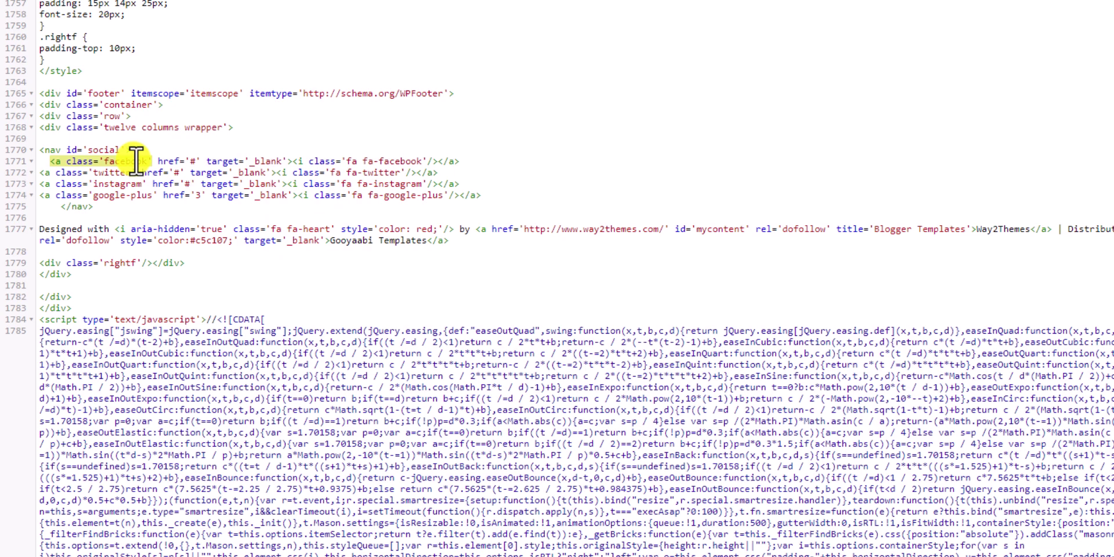
Step: Add a gap after <a on line 1771 and copy aria-label="text-here" from the text editor
{"action": "left_click", "coordinate": [58, 164]}
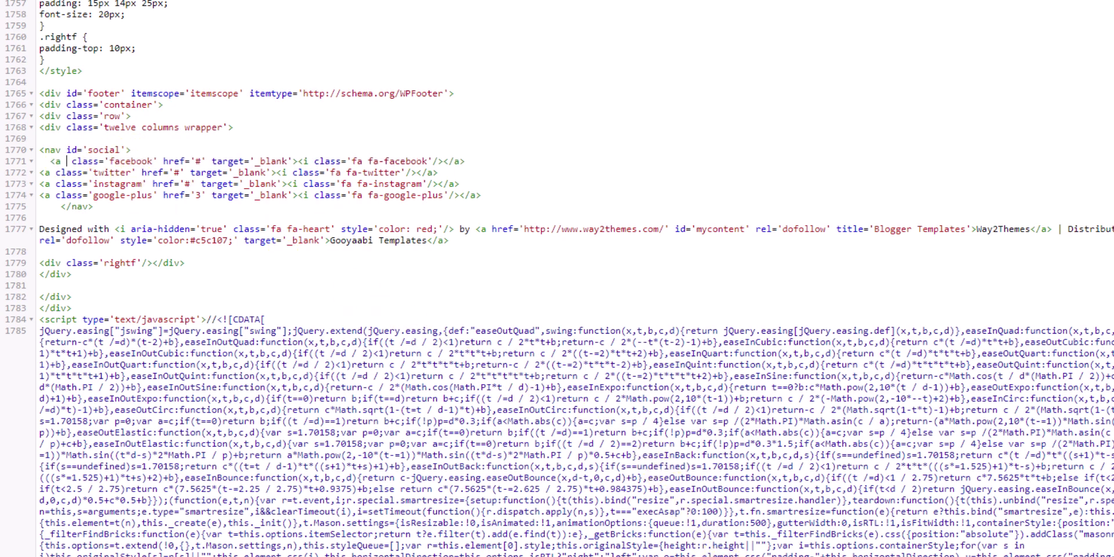
{"action": "scroll", "coordinate": [706, 530], "scroll_direction": "up", "scroll_amount": 2}
{"action": "left_click", "coordinate": [283, 81]}
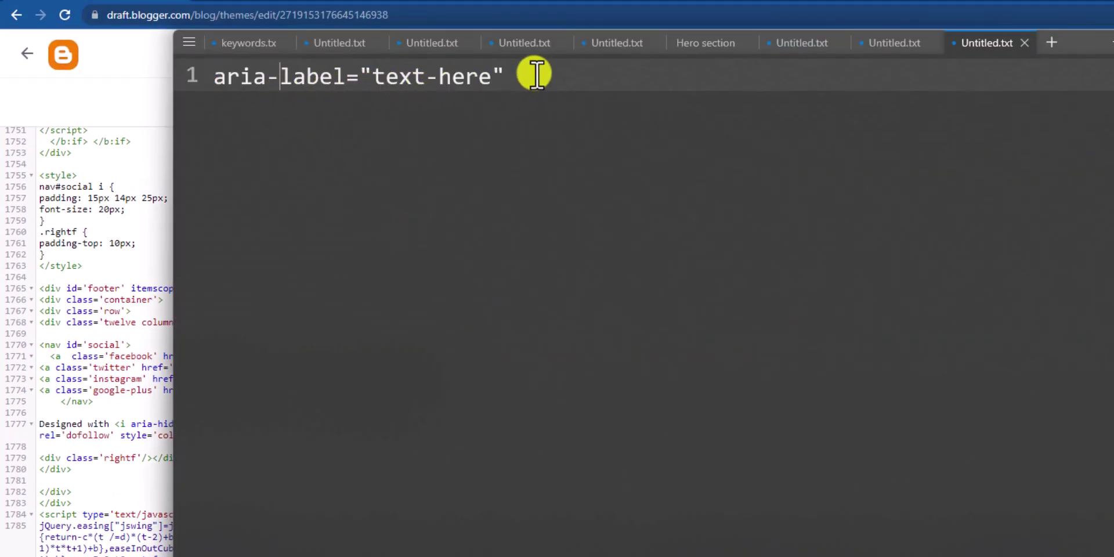
{"action": "left_click_drag", "start_coordinate": [528, 75], "coordinate": [200, 75]}
{"action": "key", "text": "ctrl+c"}
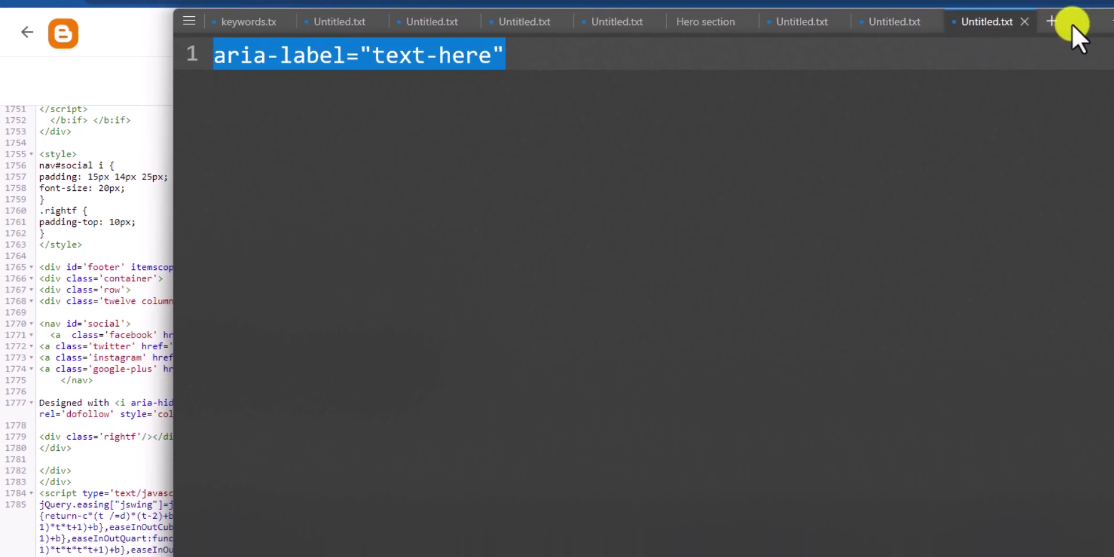
{"action": "left_click", "coordinate": [1072, 45]}
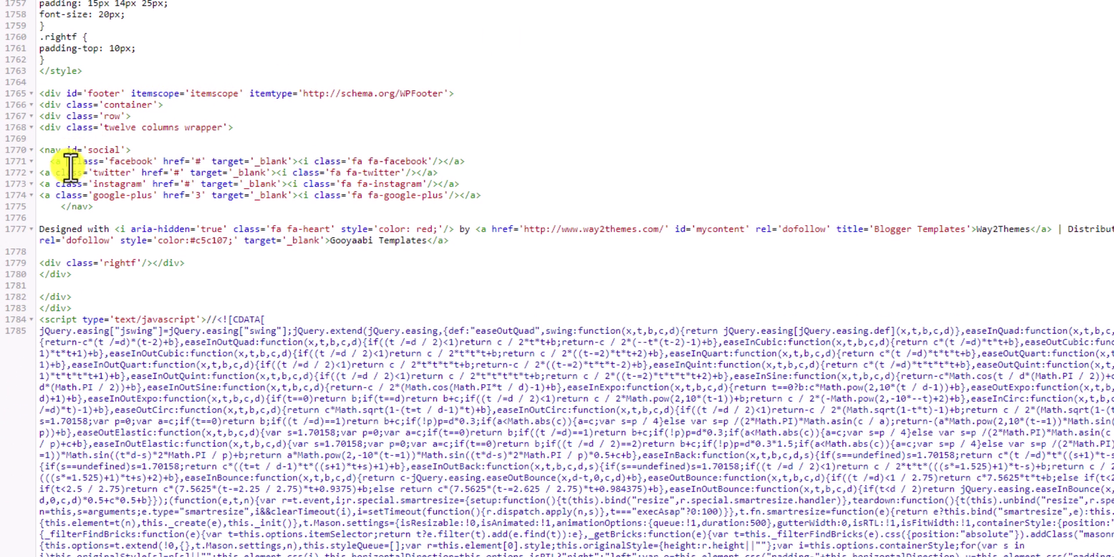
Step: Paste the aria-label snippet into the facebook link on line 1771 and set its value to Facebook
{"action": "left_click", "coordinate": [67, 162]}
{"action": "key", "text": "ctrl+v"}
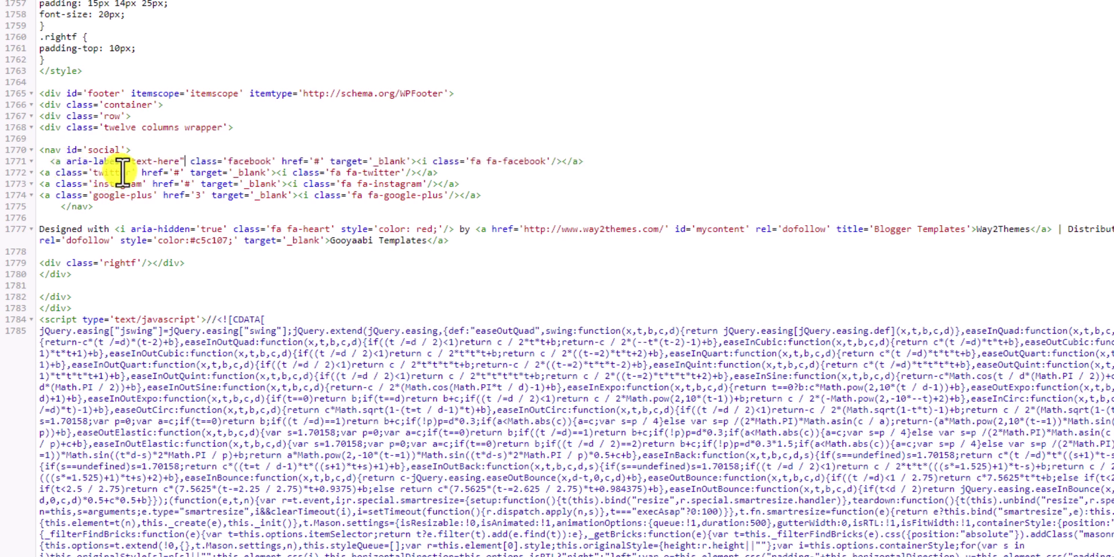
{"action": "left_click_drag", "start_coordinate": [131, 162], "coordinate": [178, 162]}
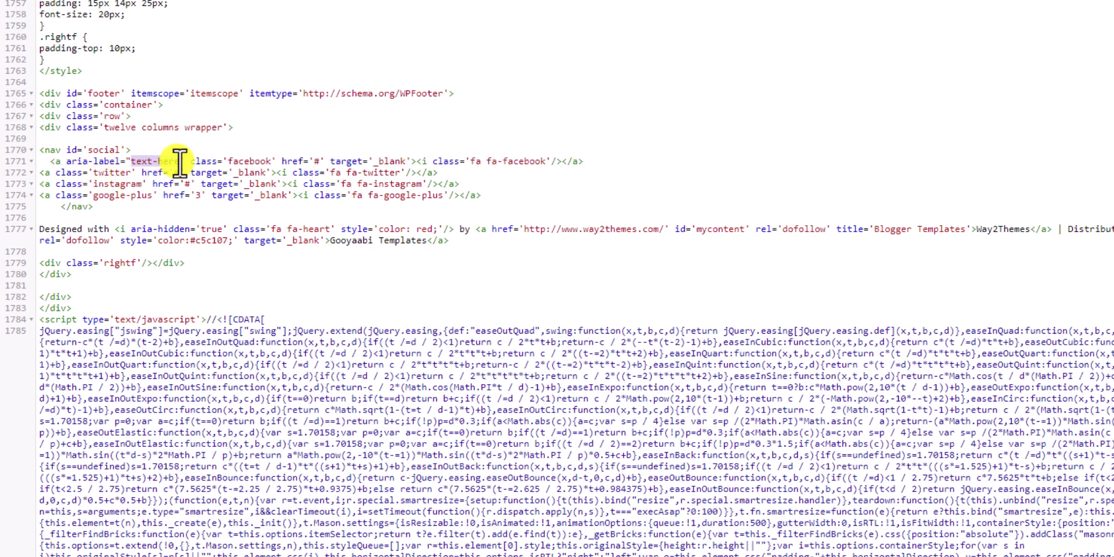
{"action": "type", "text": "Fa"}
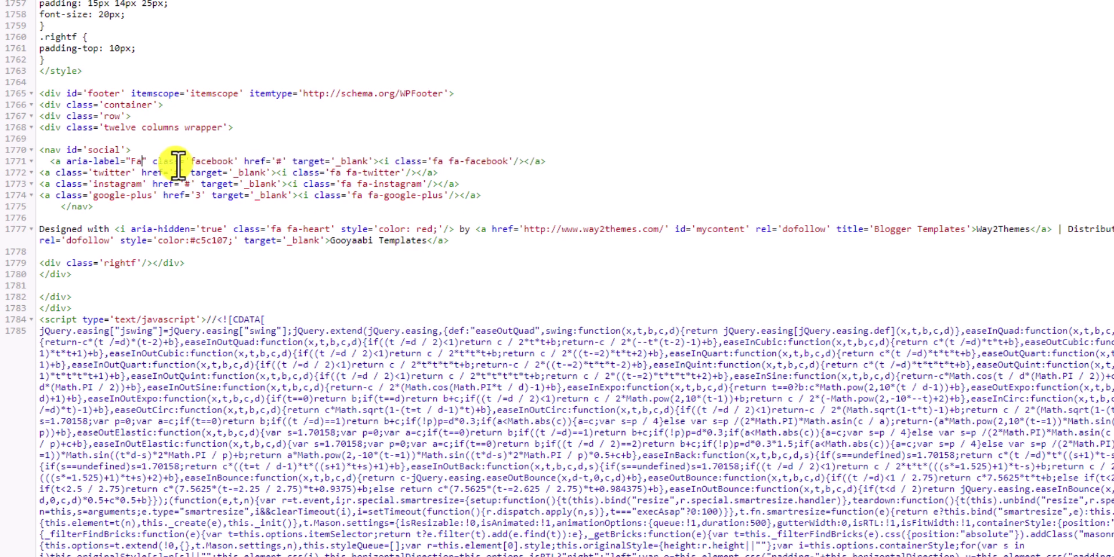
{"action": "type", "text": "cebook"}
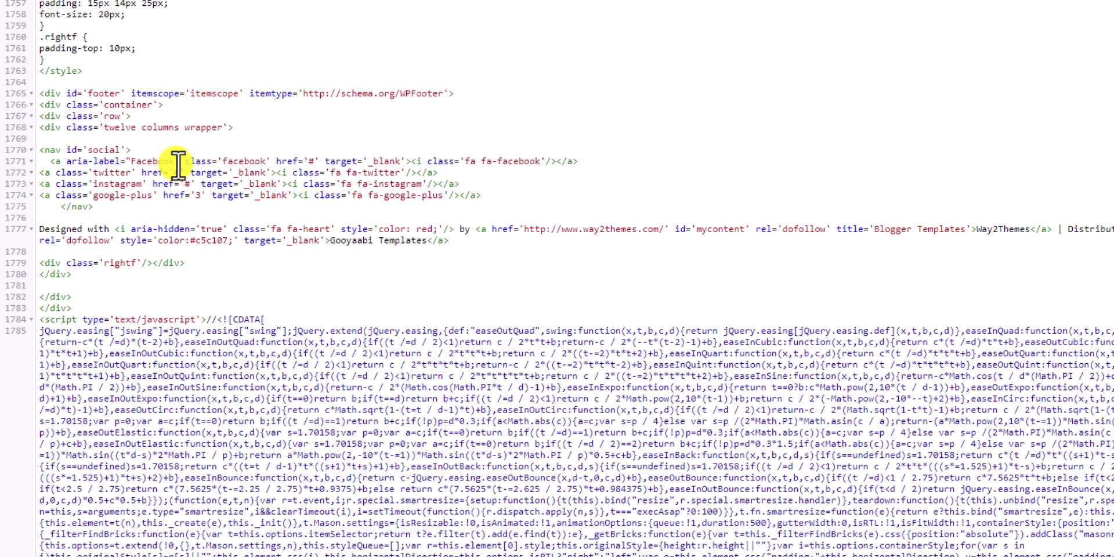
{"action": "left_click_drag", "start_coordinate": [67, 161], "coordinate": [181, 164]}
{"action": "key", "text": "ctrl+c"}
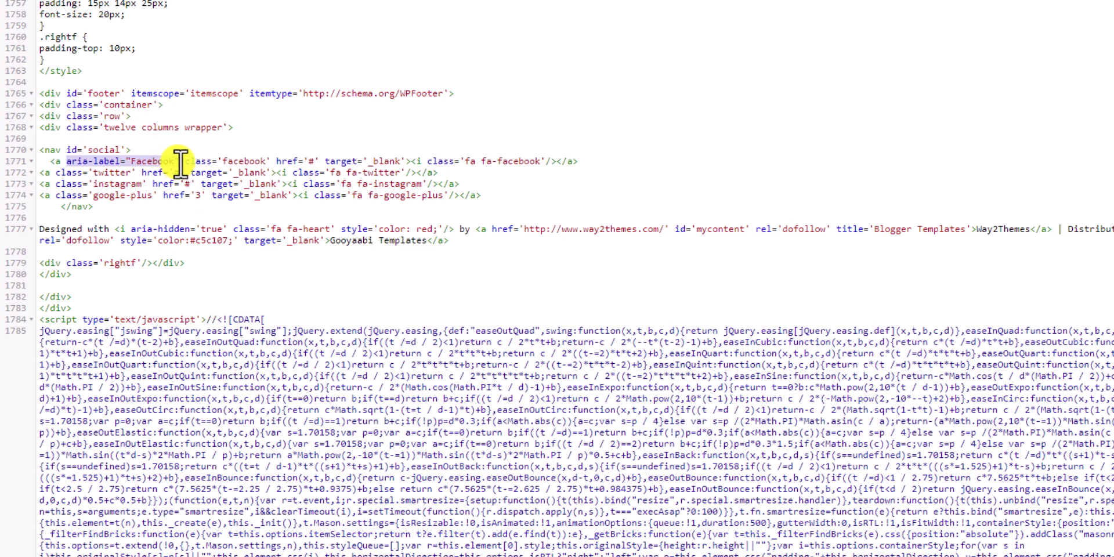
Step: Paste the aria-label attribute into the twitter, instagram and google-plus links on lines 1772–1774
{"action": "left_click", "coordinate": [56, 173]}
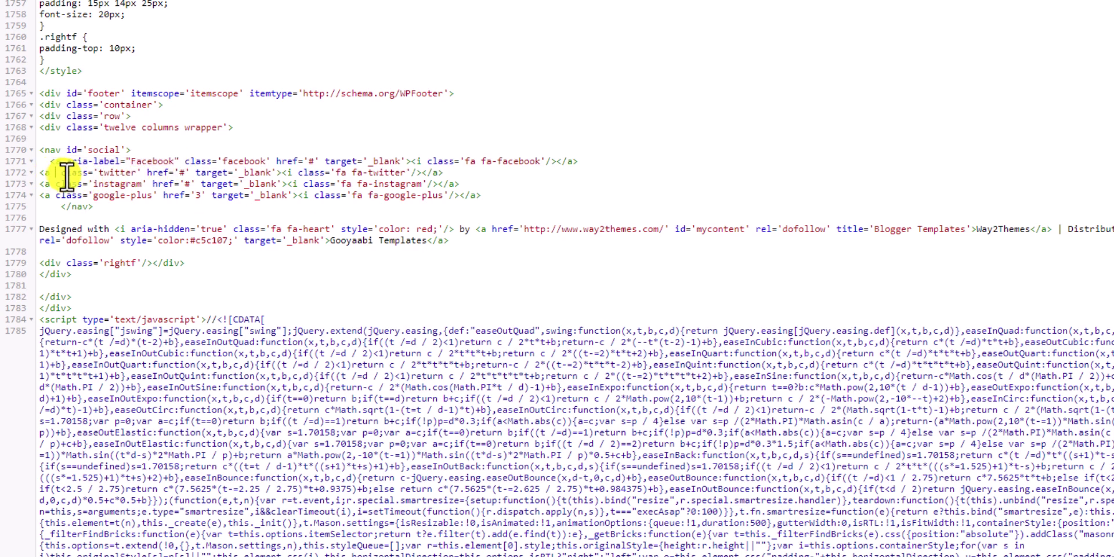
{"action": "key", "text": "ctrl+v"}
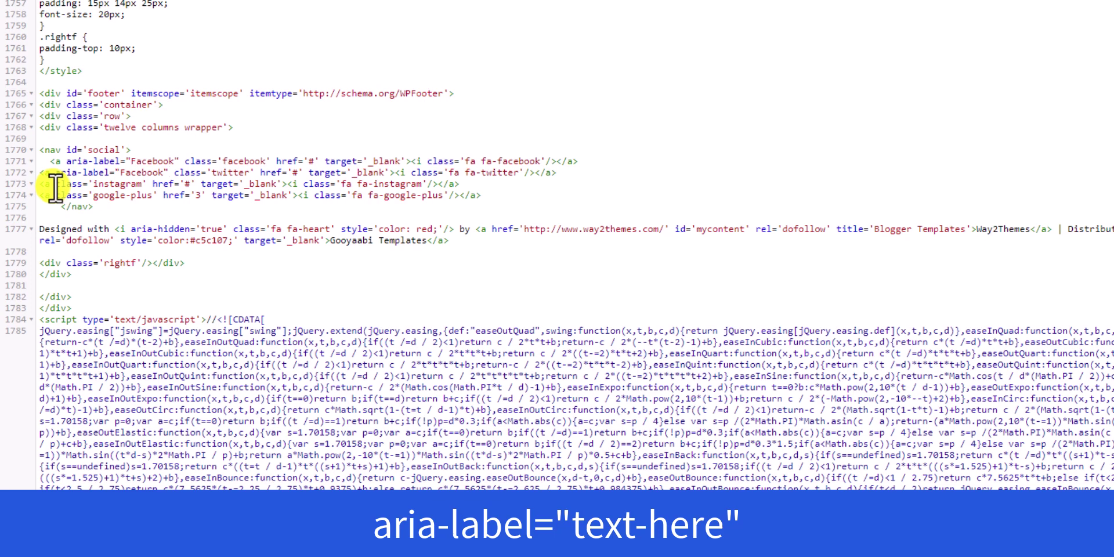
{"action": "left_click", "coordinate": [56, 185]}
{"action": "key", "text": "ctrl+v"}
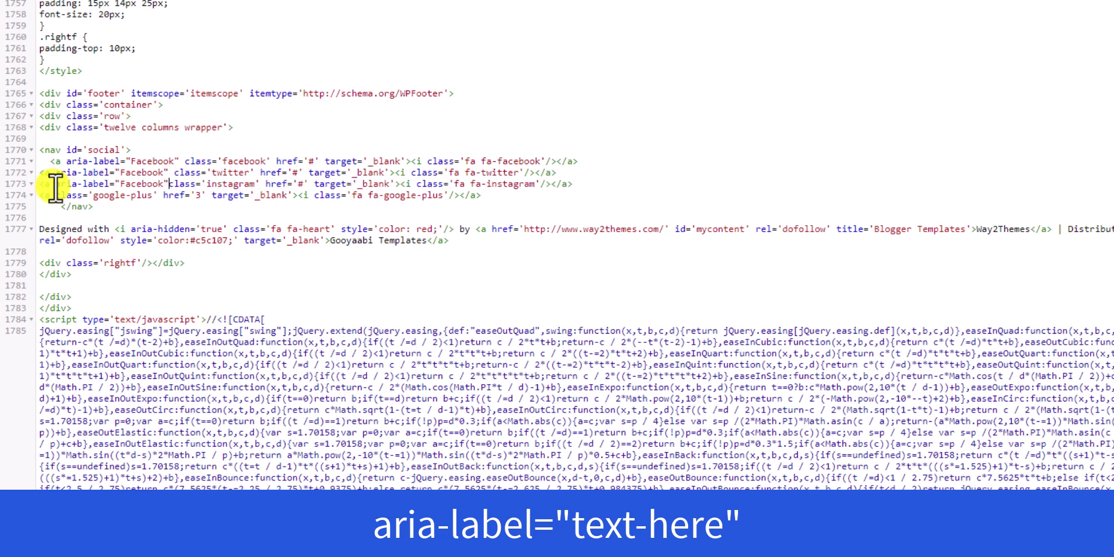
{"action": "left_click", "coordinate": [53, 196]}
{"action": "key", "text": "ctrl+v"}
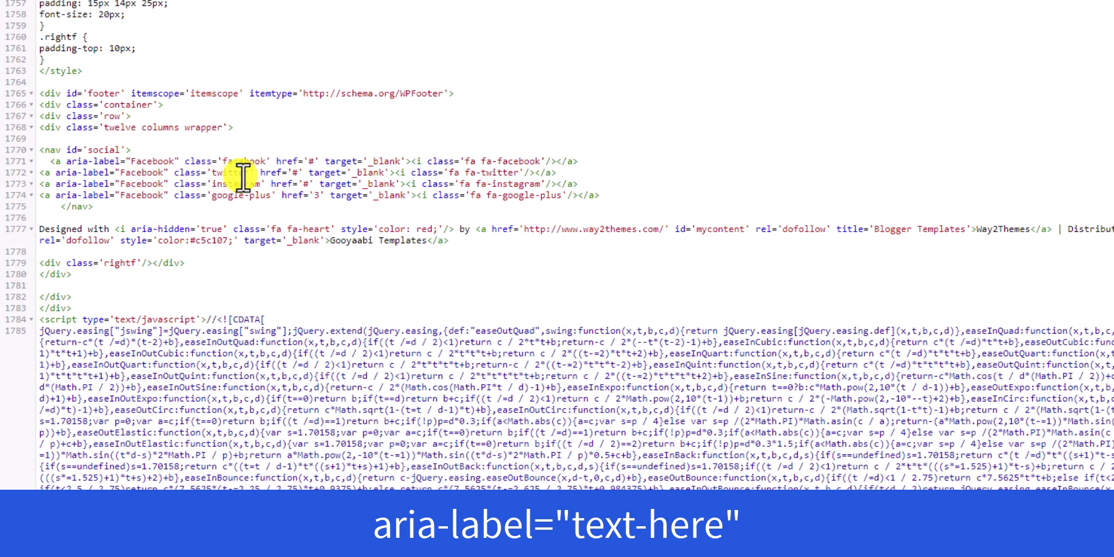
Step: Change the three new label values to twitter, instagram and google-plus
{"action": "double_click", "coordinate": [149, 172]}
{"action": "type", "text": "twitter"}
{"action": "double_click", "coordinate": [230, 184]}
{"action": "key", "text": "ctrl+c"}
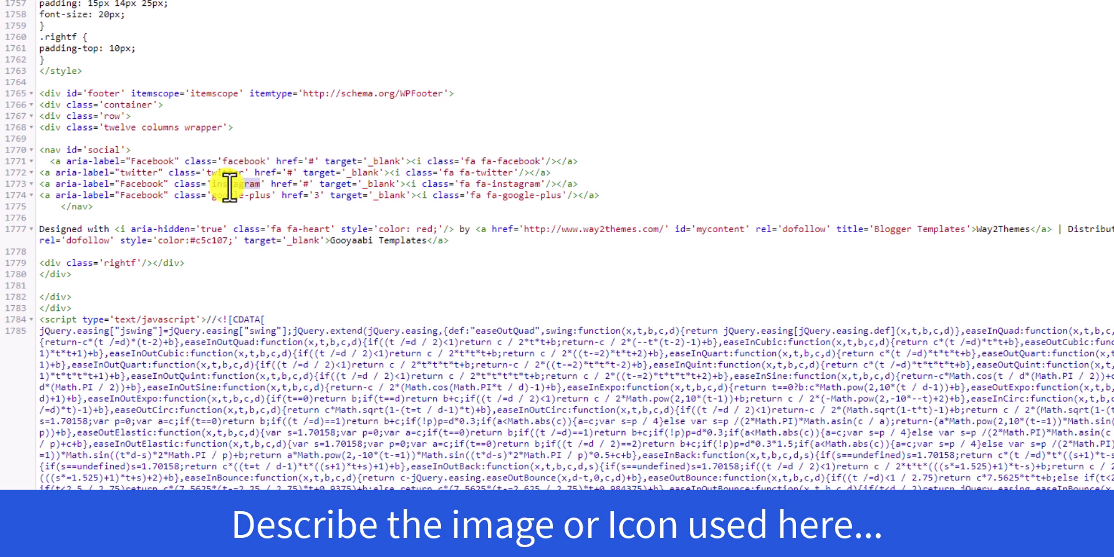
{"action": "double_click", "coordinate": [138, 184]}
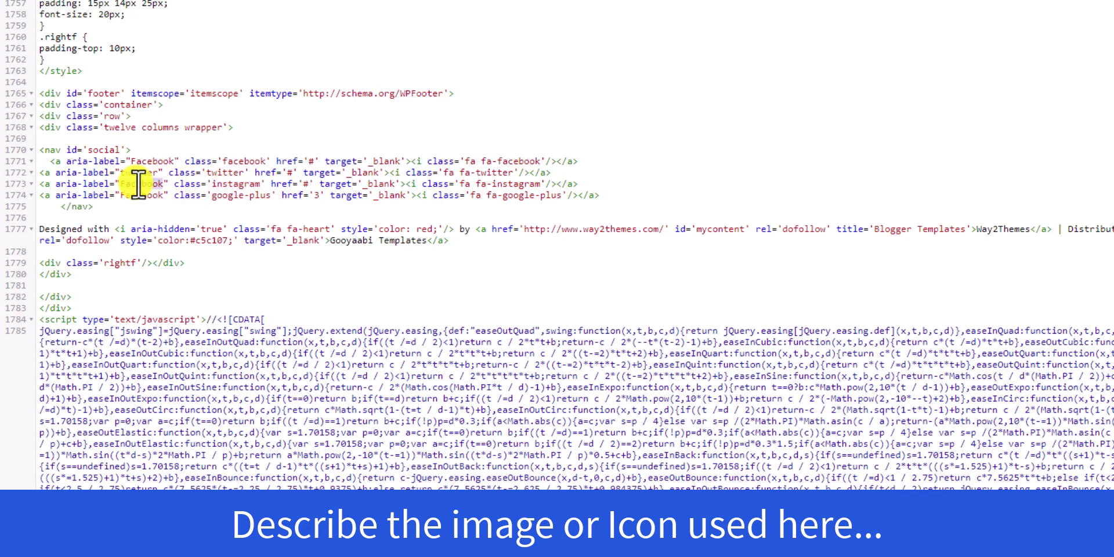
{"action": "key", "text": "ctrl+v"}
{"action": "double_click", "coordinate": [227, 195]}
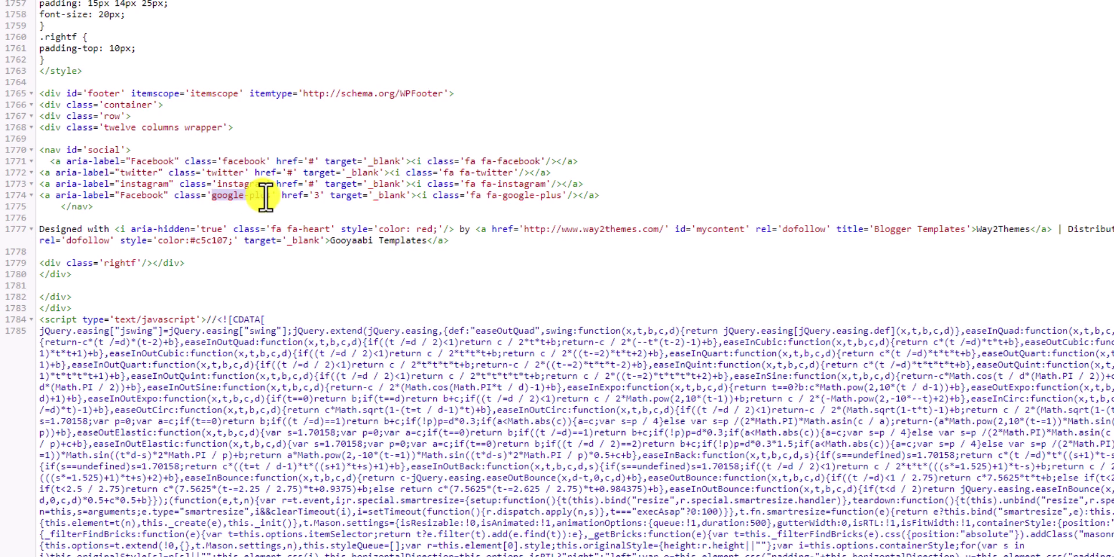
{"action": "double_click", "coordinate": [134, 196]}
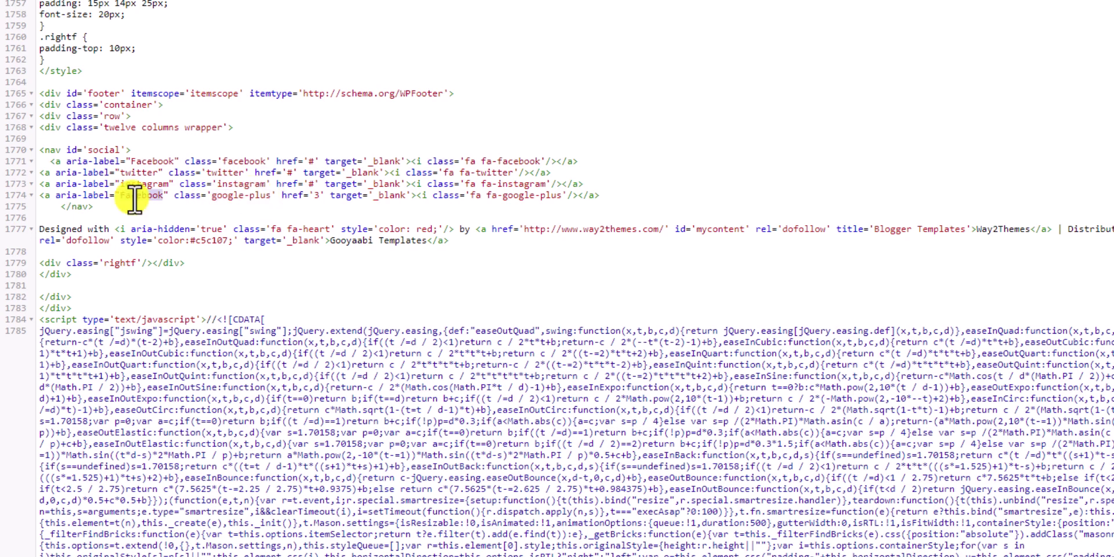
{"action": "type", "text": "google-plus"}
Step: Review the Facebook aria-label and save the edited theme template
{"action": "left_click", "coordinate": [650, 192]}
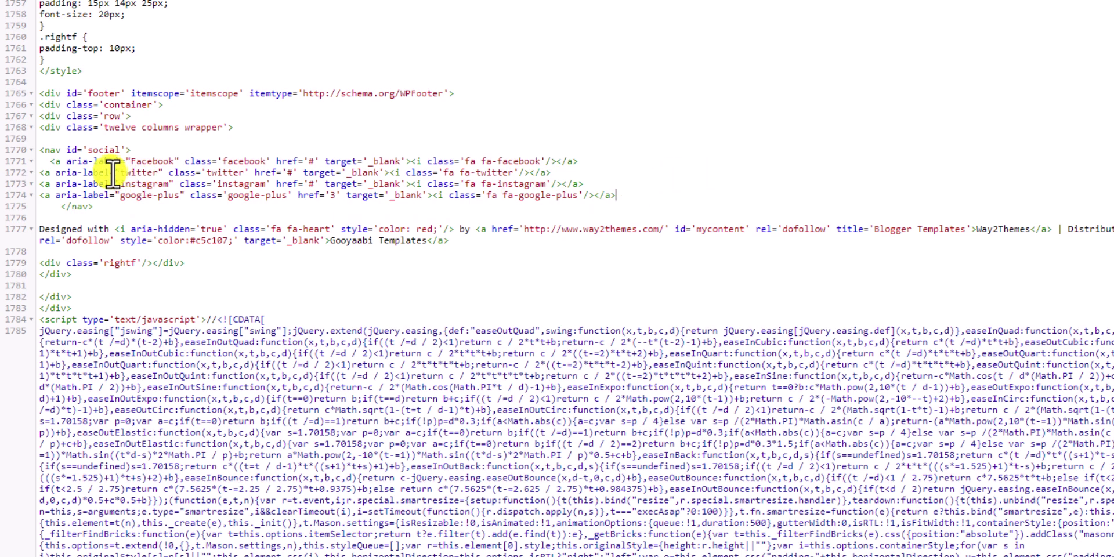
{"action": "left_click_drag", "start_coordinate": [66, 161], "coordinate": [174, 160]}
{"action": "left_click", "coordinate": [180, 161]}
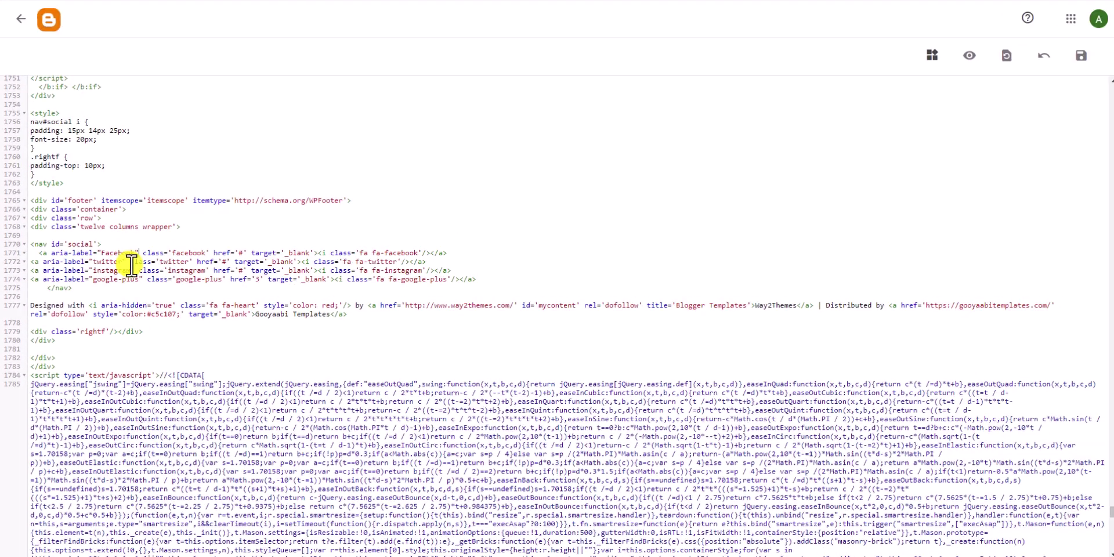
{"action": "left_click", "coordinate": [1077, 61]}
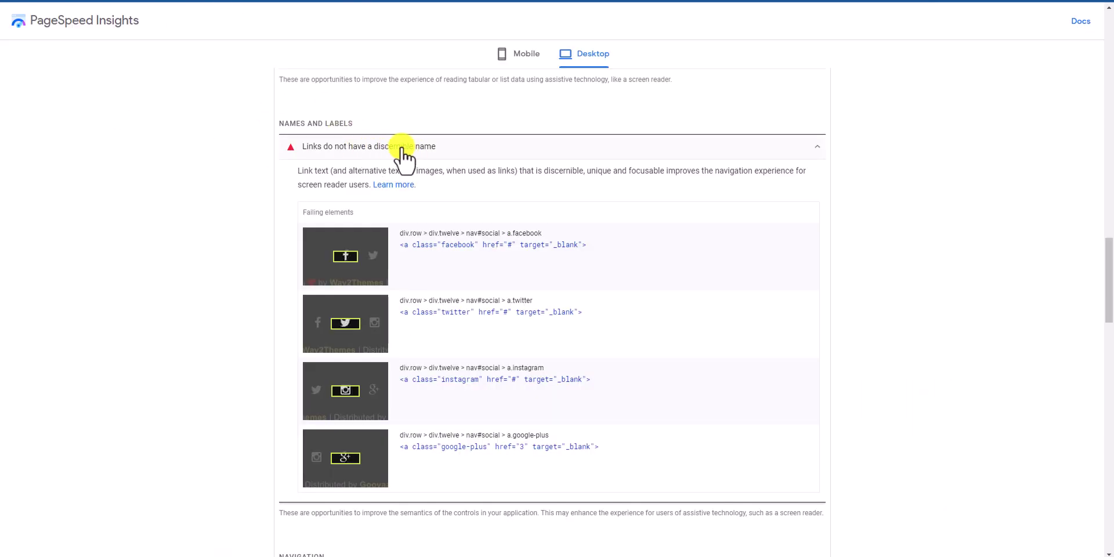
Step: Scroll to the top of the re-run desktop report to see Accessibility 89
{"action": "scroll", "coordinate": [458, 340], "scroll_direction": "up", "scroll_amount": 2}
{"action": "scroll", "coordinate": [453, 290], "scroll_direction": "up", "scroll_amount": 2}
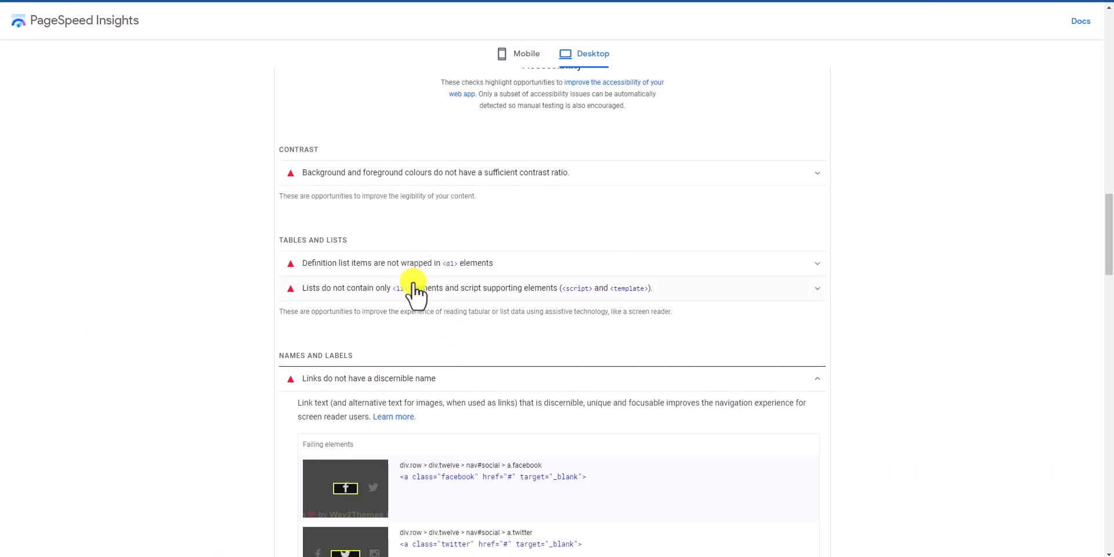
{"action": "scroll", "coordinate": [545, 242], "scroll_direction": "up", "scroll_amount": 3}
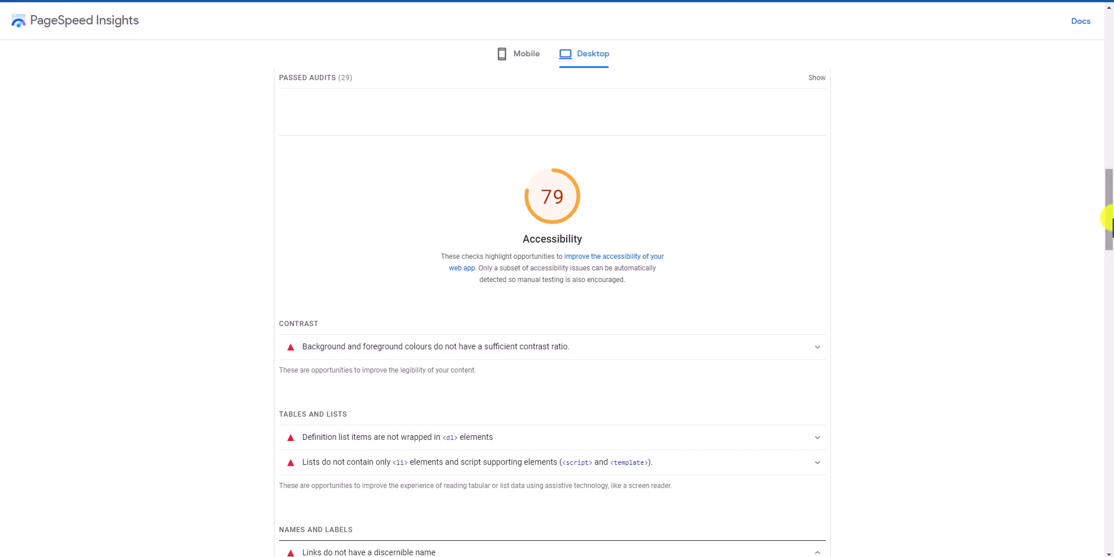
{"action": "left_click_drag", "start_coordinate": [1107, 210], "coordinate": [1106, 20]}
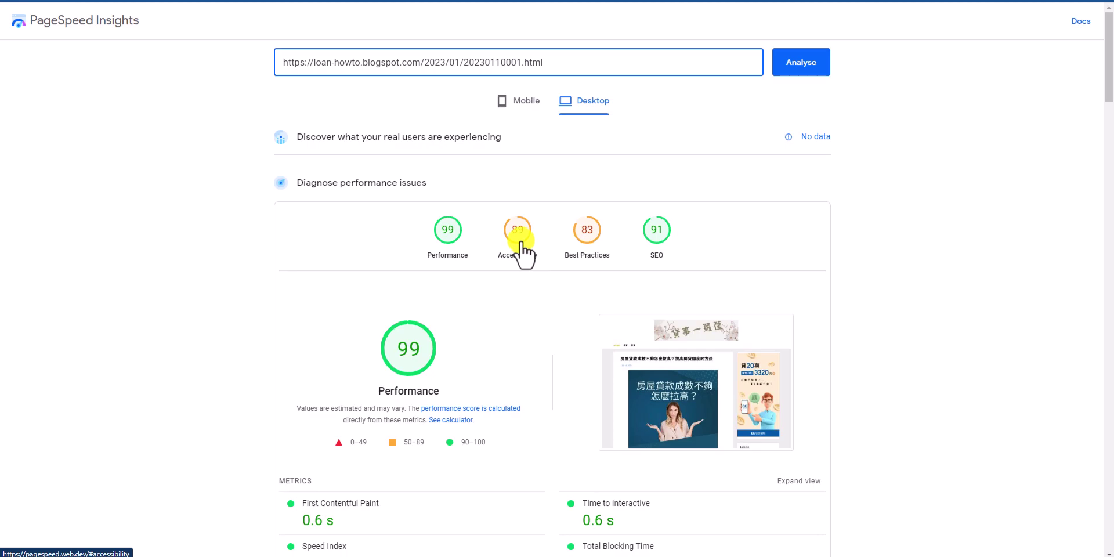
{"action": "left_click_drag", "start_coordinate": [1106, 87], "coordinate": [1106, 278]}
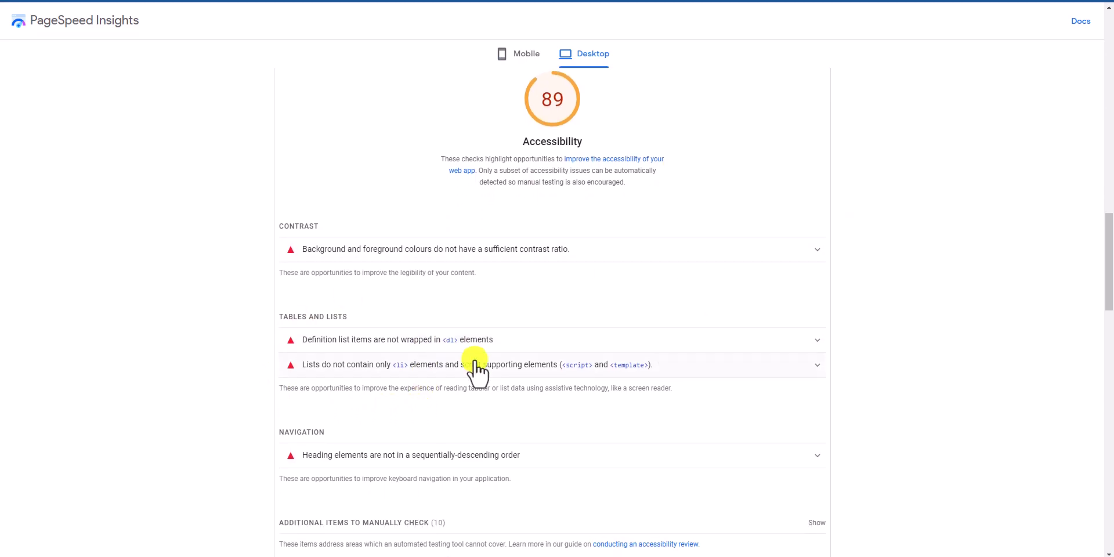
{"action": "scroll", "coordinate": [487, 348], "scroll_direction": "down", "scroll_amount": 4}
{"action": "scroll", "coordinate": [493, 354], "scroll_direction": "down", "scroll_amount": 4}
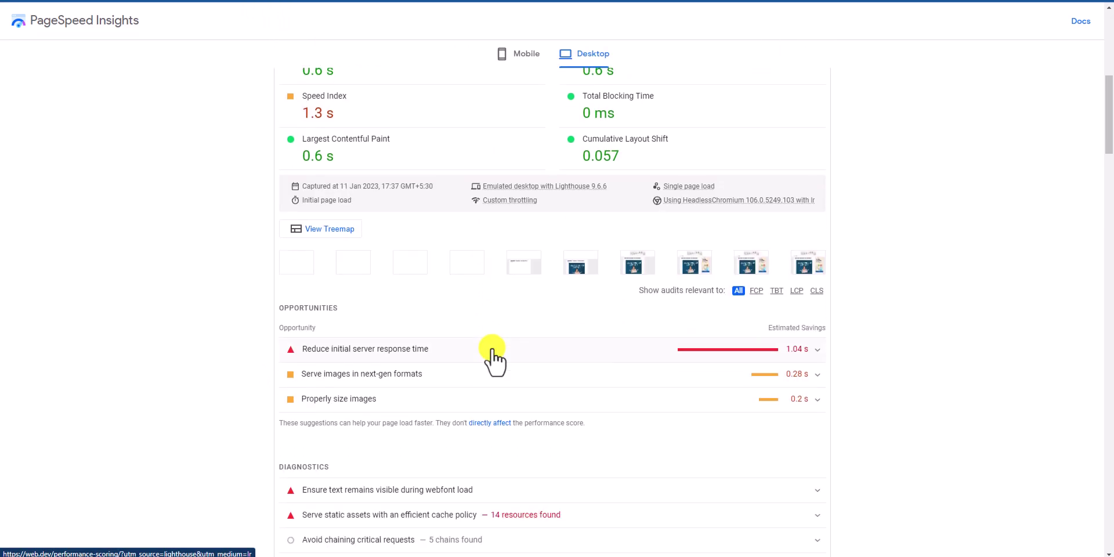
{"action": "scroll", "coordinate": [464, 362], "scroll_direction": "down", "scroll_amount": 6}
{"action": "scroll", "coordinate": [415, 317], "scroll_direction": "down", "scroll_amount": 6}
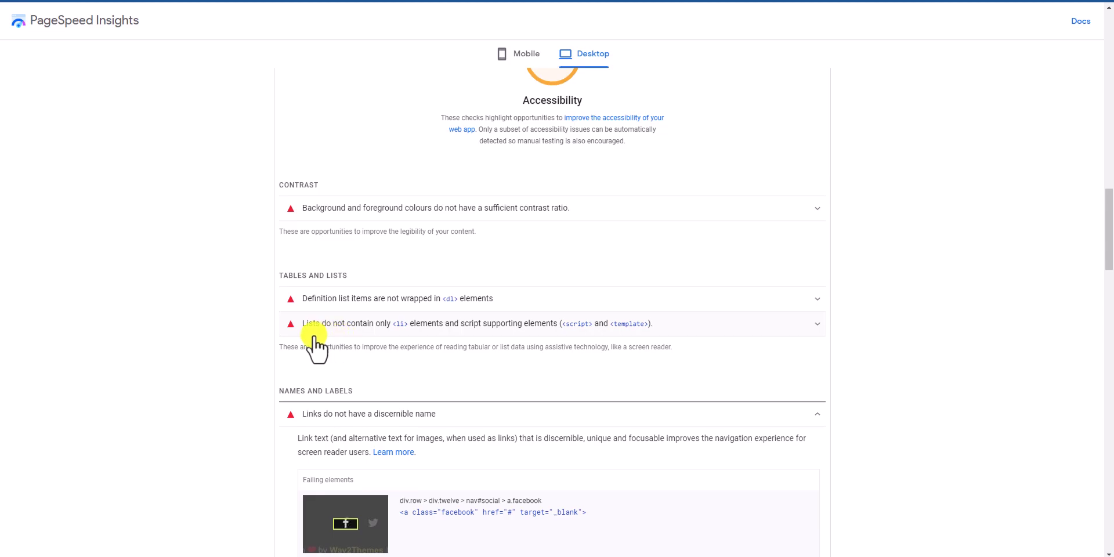
{"action": "scroll", "coordinate": [359, 335], "scroll_direction": "down", "scroll_amount": 3}
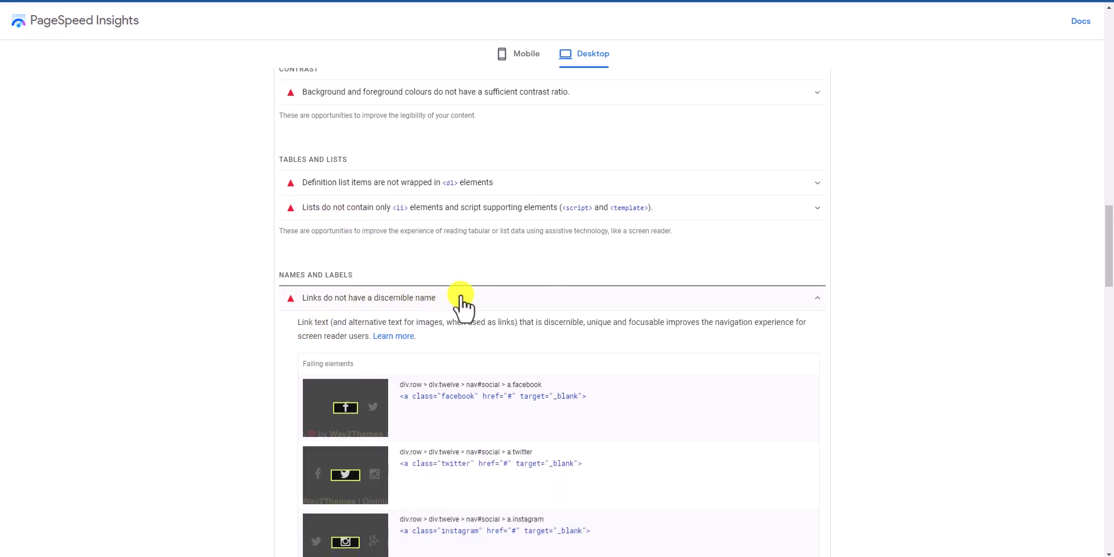
{"action": "scroll", "coordinate": [452, 298], "scroll_direction": "down", "scroll_amount": 1}
{"action": "scroll", "coordinate": [389, 17], "scroll_direction": "up", "scroll_amount": 4}
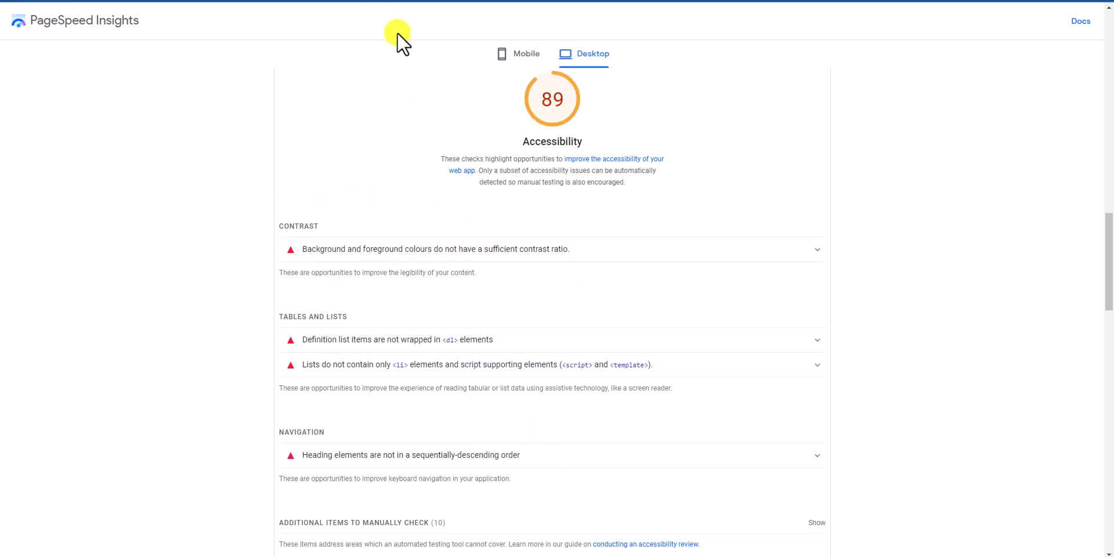
{"action": "left_click_drag", "start_coordinate": [1108, 261], "coordinate": [1107, 23]}
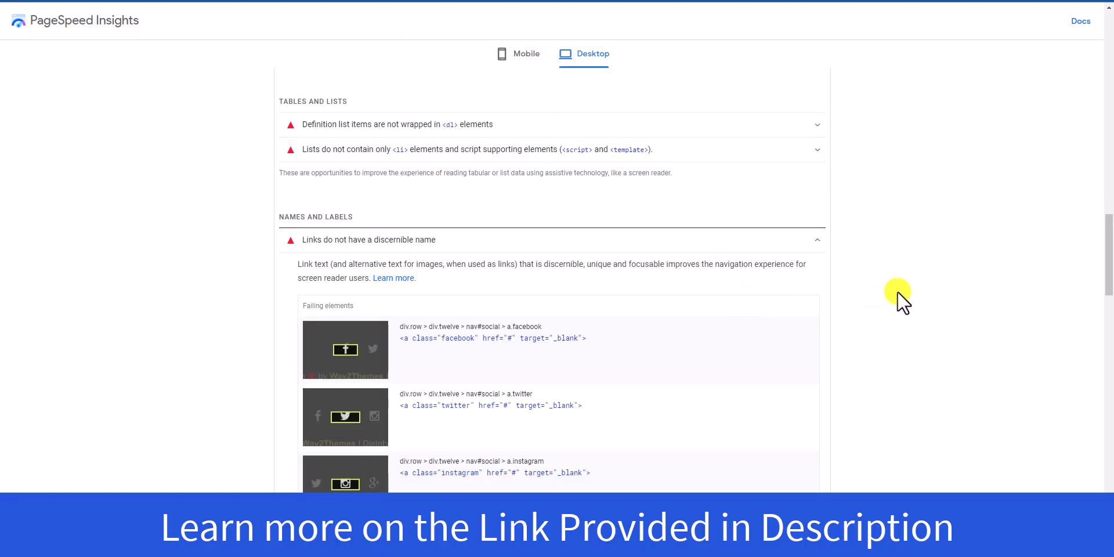
{"action": "scroll", "coordinate": [905, 297], "scroll_direction": "down", "scroll_amount": 2}
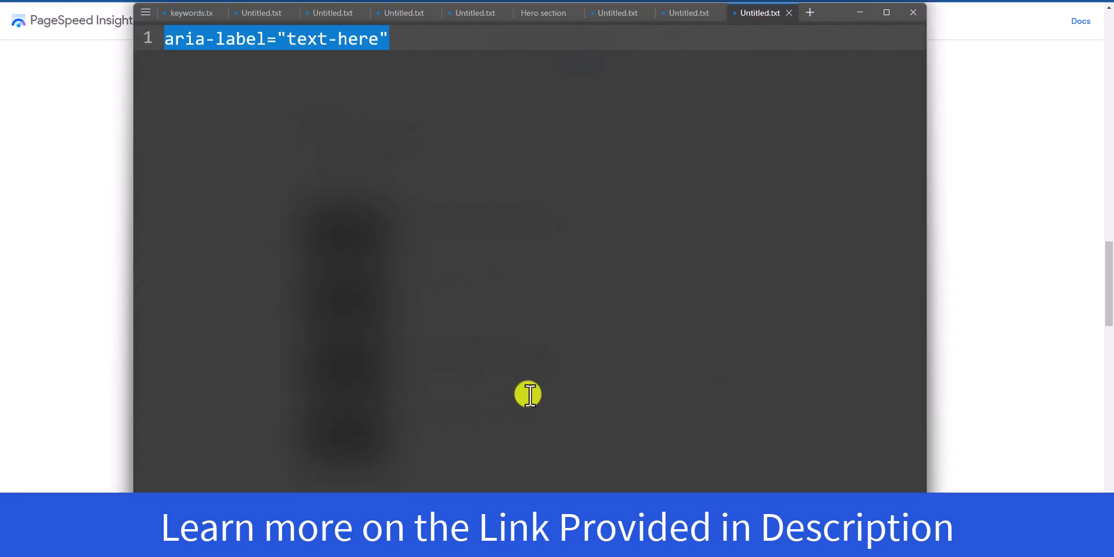
Step: Show the text editor note holding aria-label="text-here" and deselect the snippet
{"action": "left_click", "coordinate": [413, 37]}
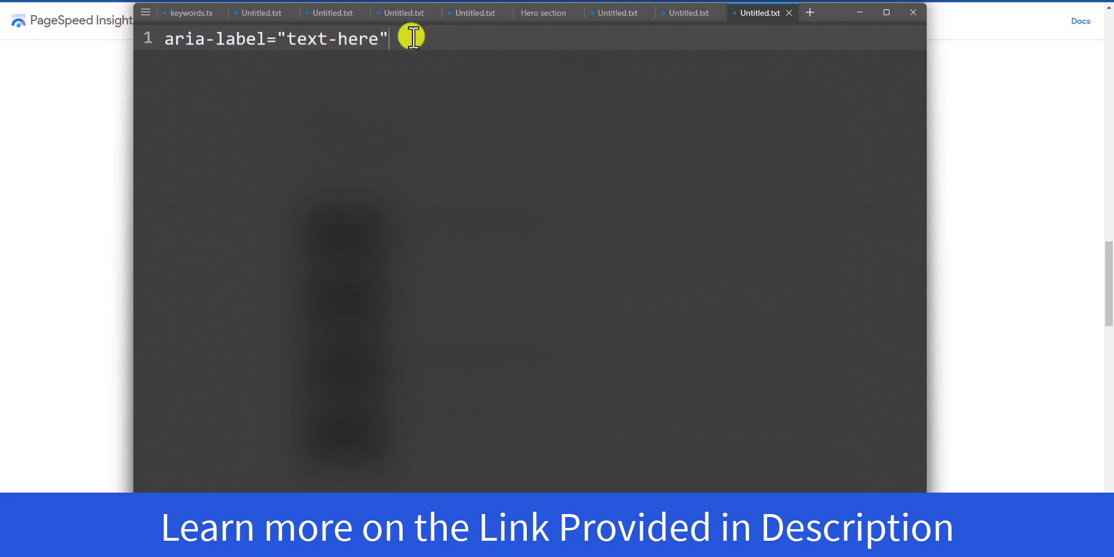